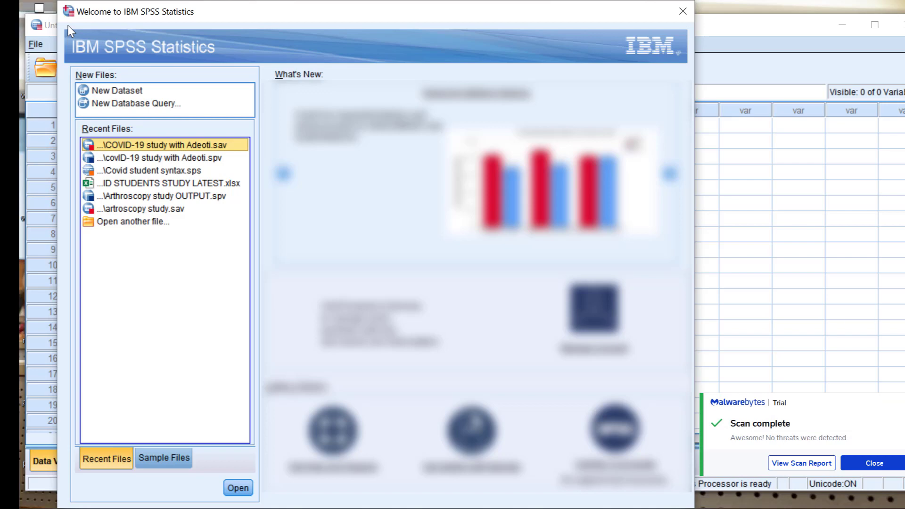
- Choose New Dataset in the Welcome dialog to start an empty dataset
left_click(205, 93)
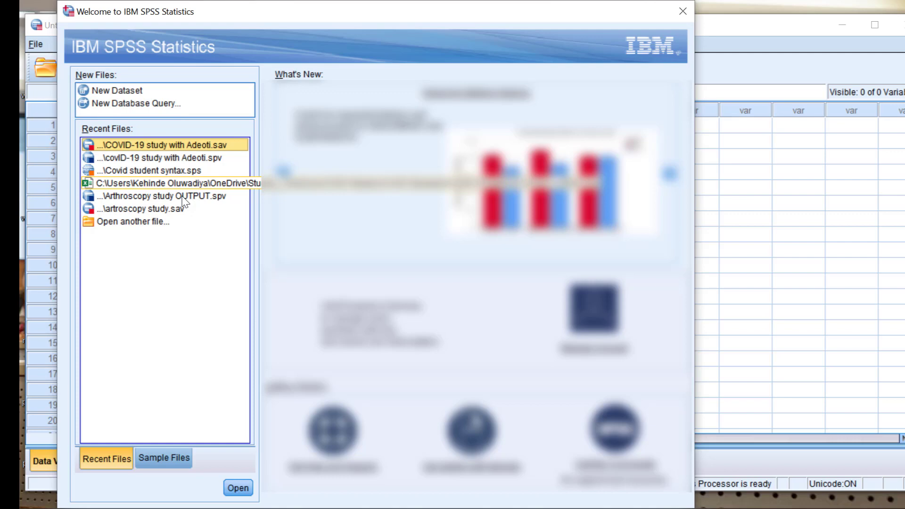
- Preview 'Open another file…' and tick 'Don't show this dialog in the future'
left_click(151, 222)
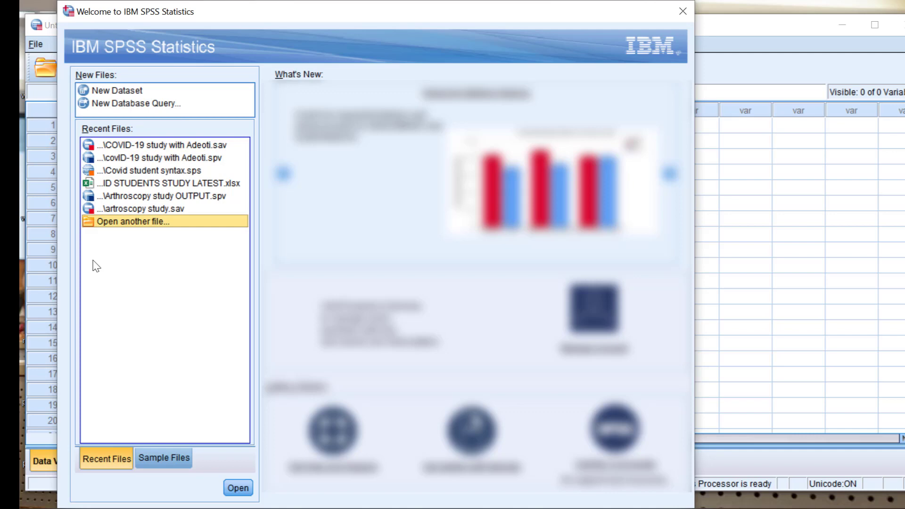
double_click(115, 224)
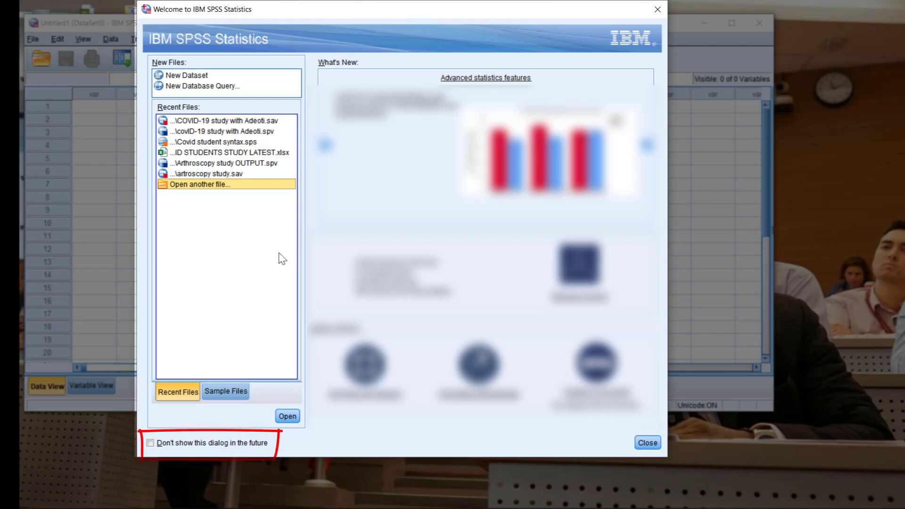
left_click(150, 443)
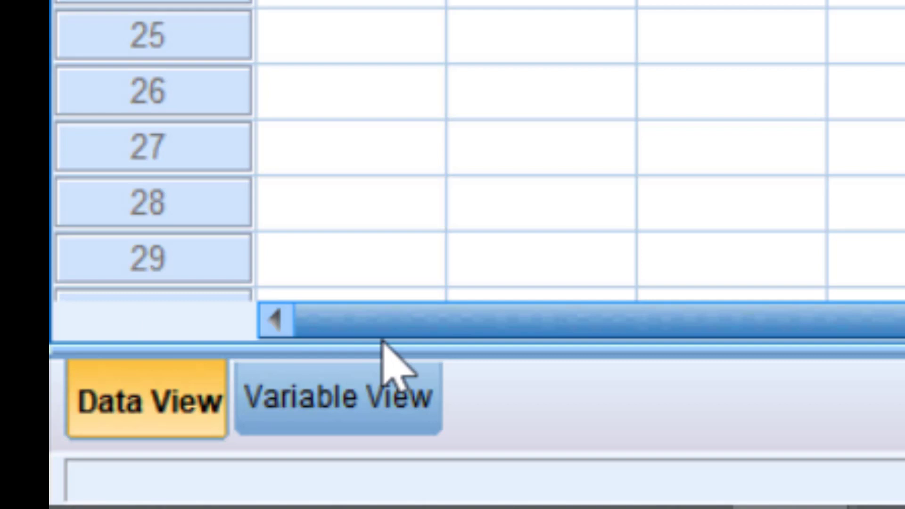
- Switch between Data View and Variable View of Untitled2, finishing on Variable View
left_click(403, 348)
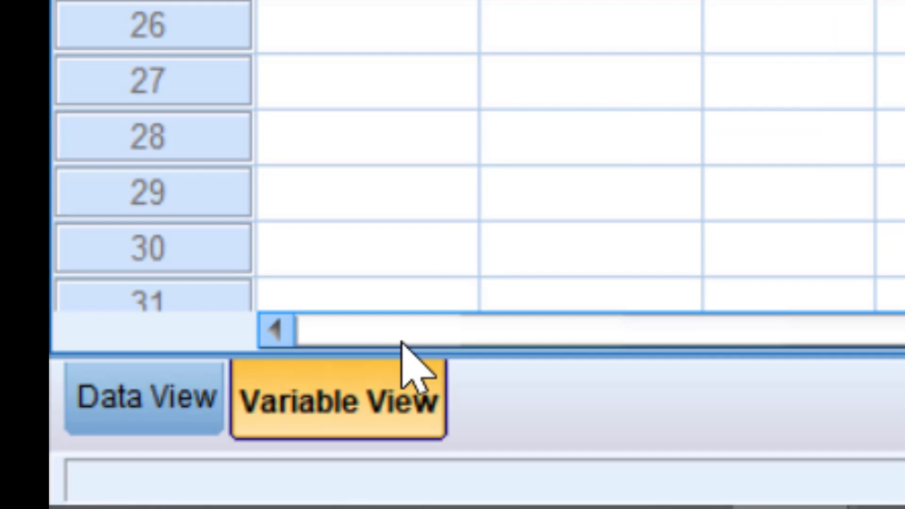
left_click(141, 407)
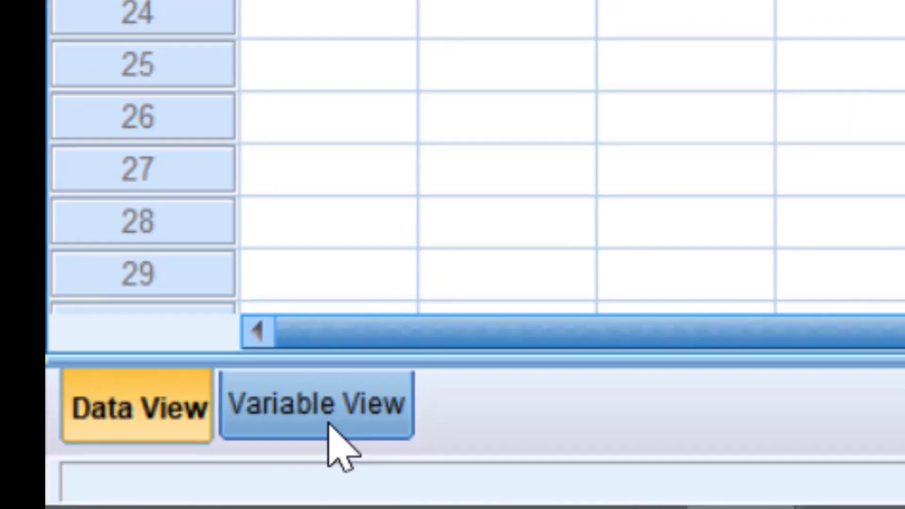
left_click(329, 422)
left_click(137, 407)
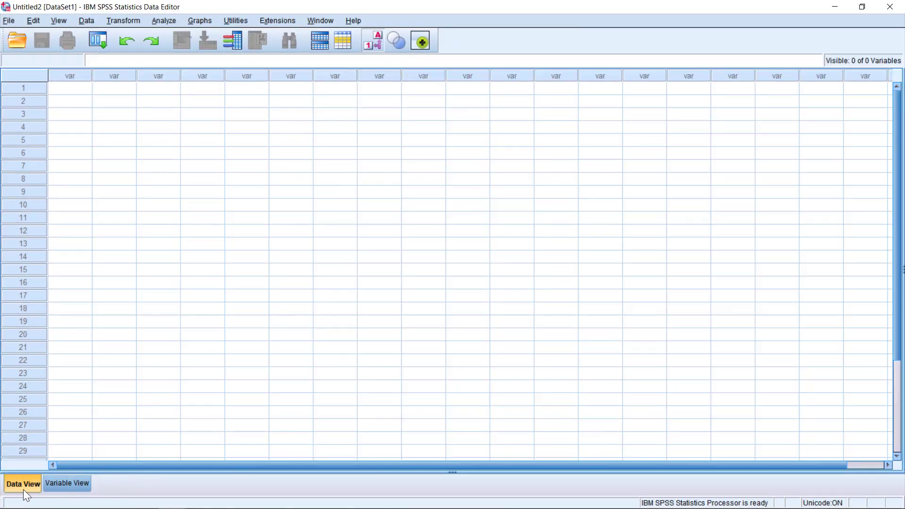
left_click(55, 488)
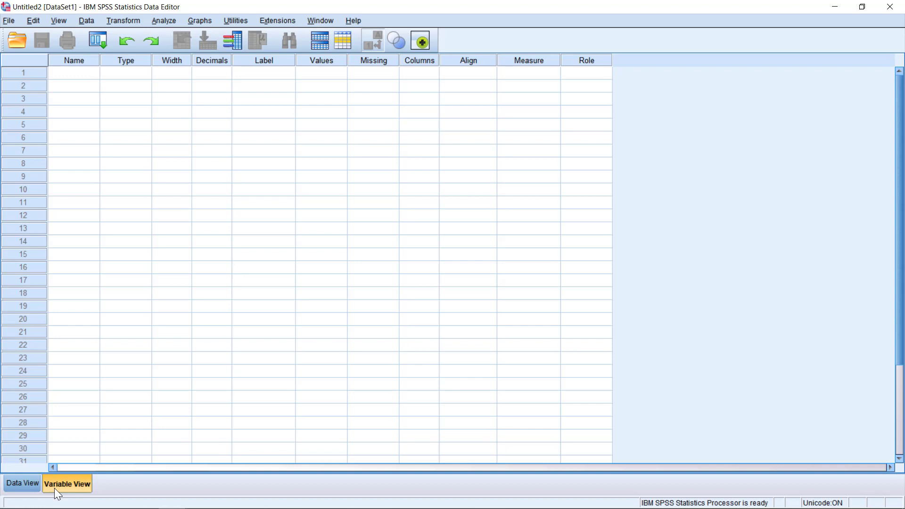
- Return to the empty Data View and browse the File, Help and Data menus
left_click(29, 490)
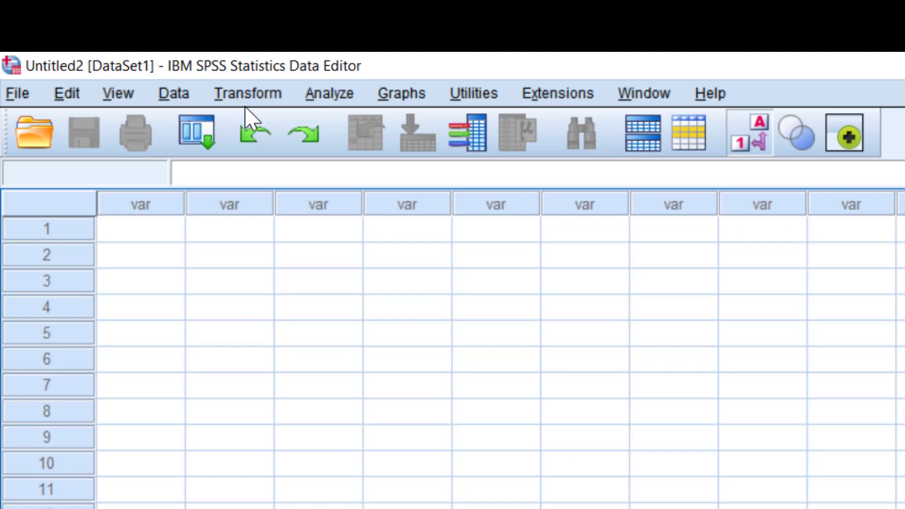
key("alt+f")
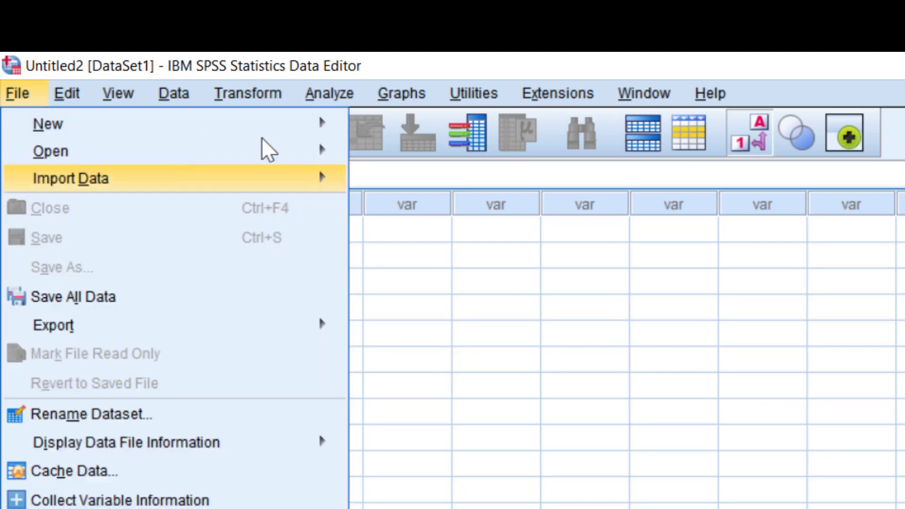
left_click(709, 93)
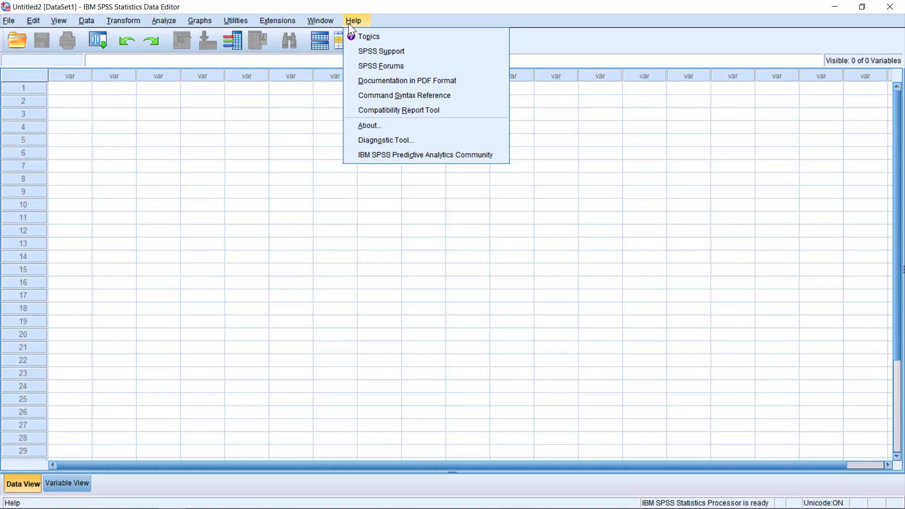
left_click(86, 21)
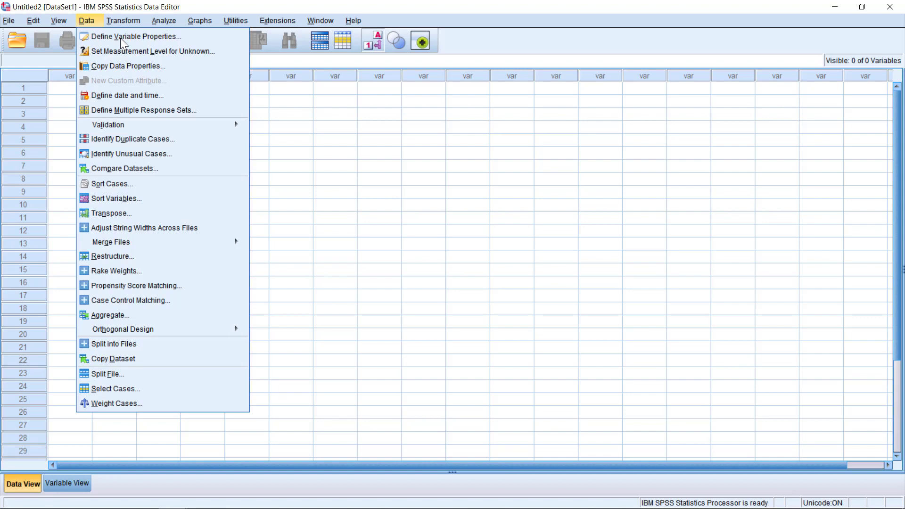
left_click(121, 37)
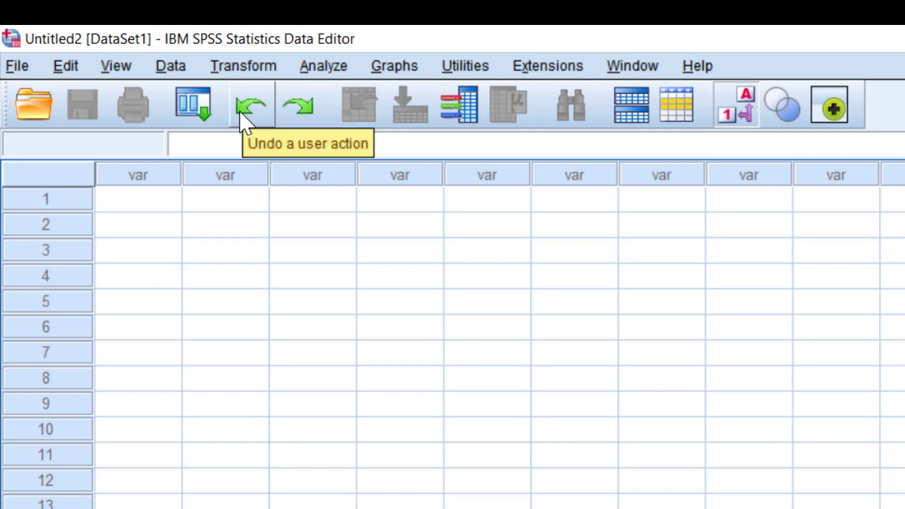
left_click(300, 94)
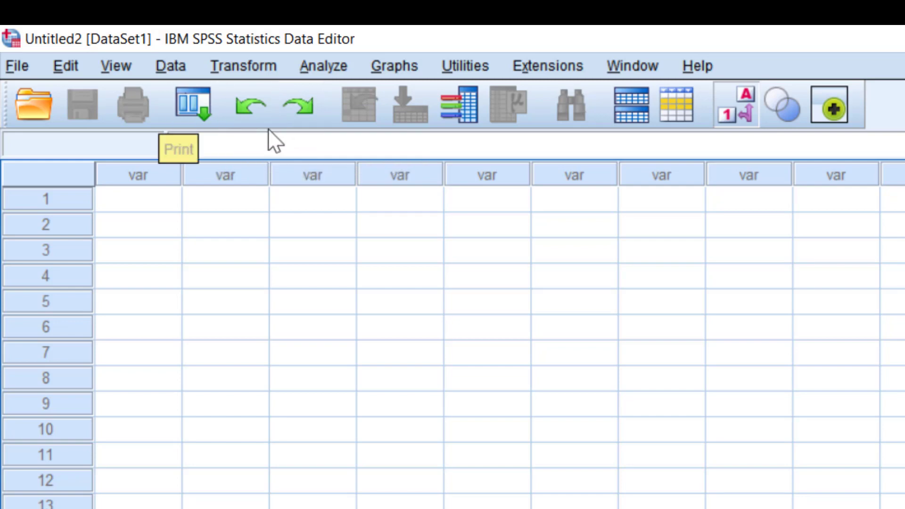
left_click(66, 68)
key("Down")
key("Down")
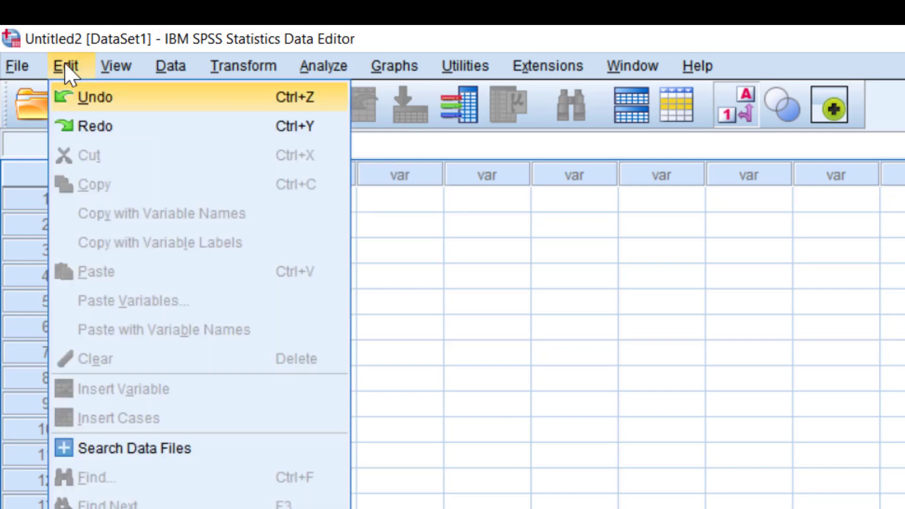
key("Down")
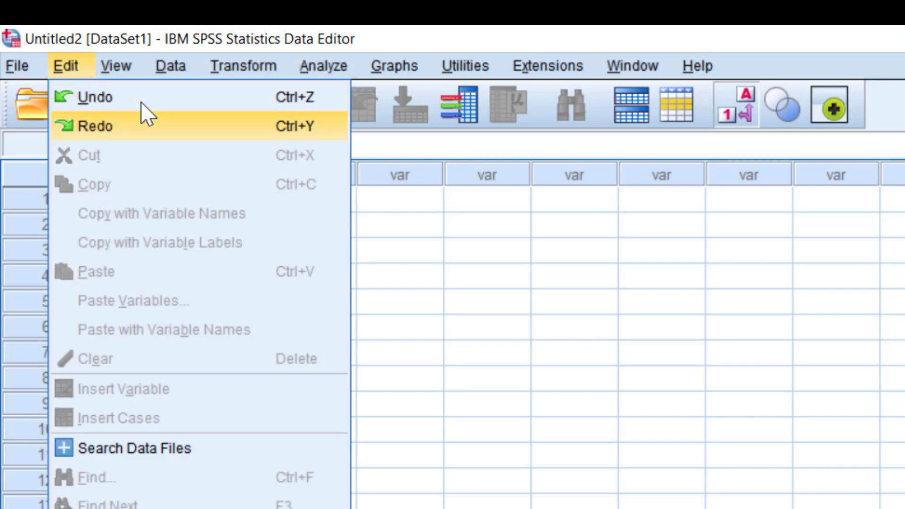
key("Up")
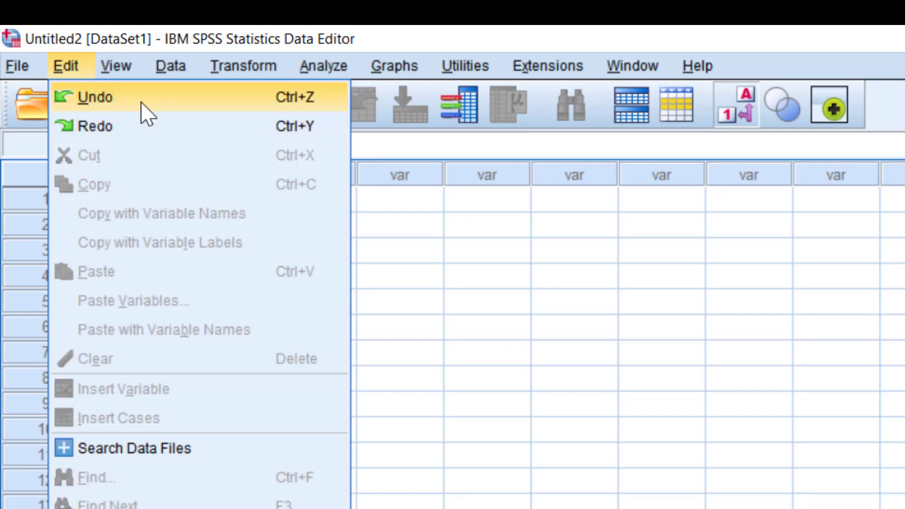
key("Down")
left_click(505, 275)
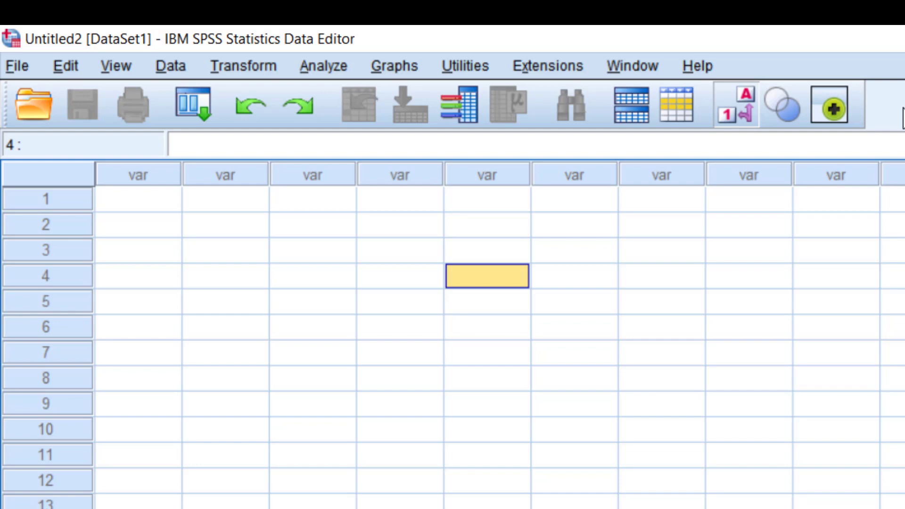
- Look over the File menu's Open and Import Data submenus, then view the Edit menu
left_click(19, 67)
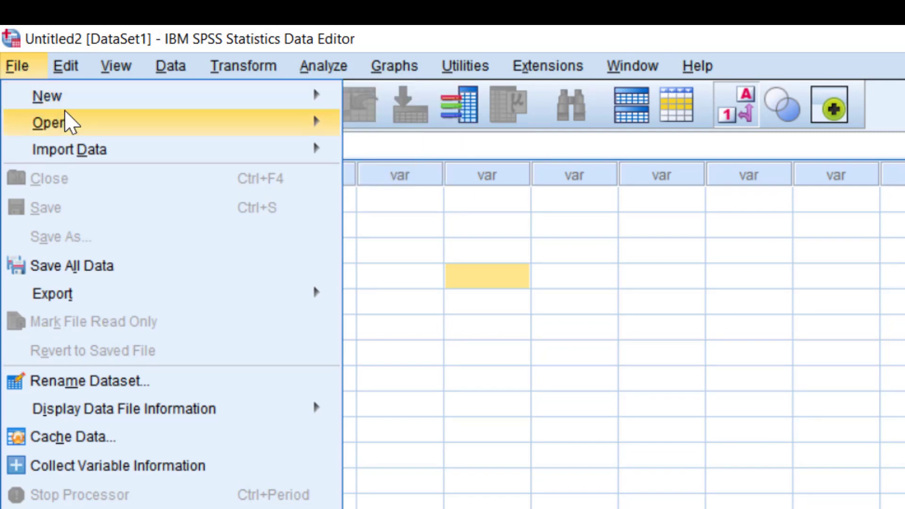
mouse_move(73, 124)
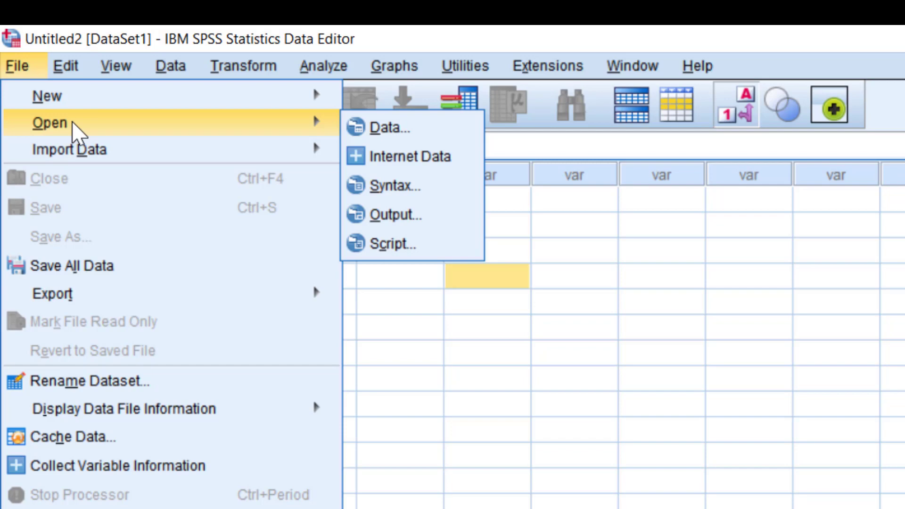
mouse_move(69, 149)
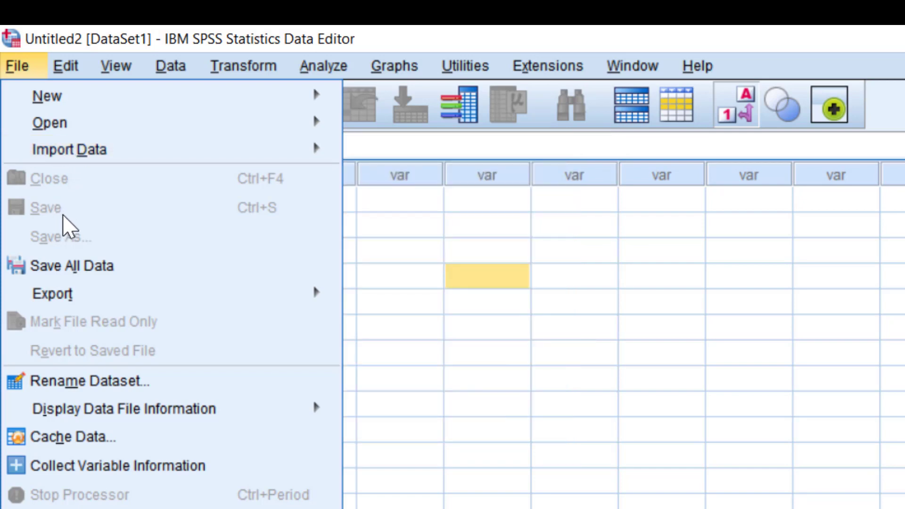
left_click(388, 360)
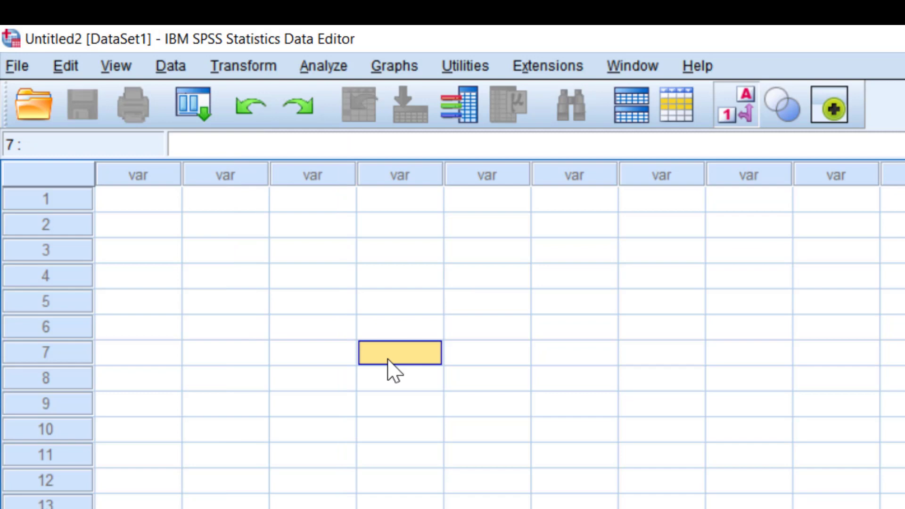
left_click(70, 66)
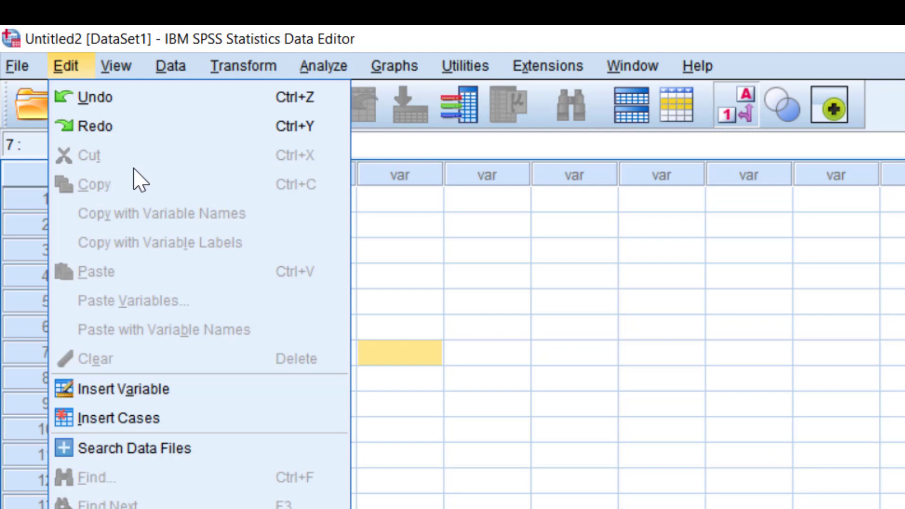
- Browse the Edit, View, Analyze, Graphs and Utilities menus in turn
left_click(128, 106)
left_click(114, 67)
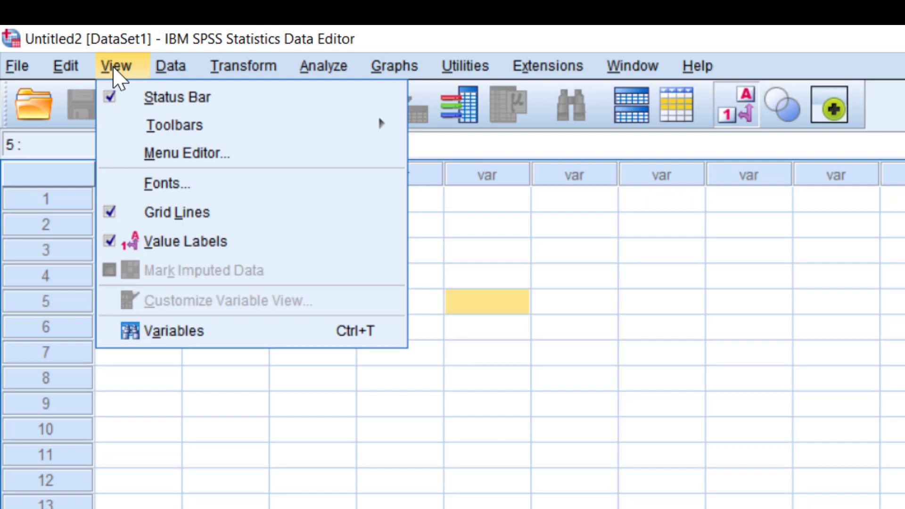
mouse_move(323, 66)
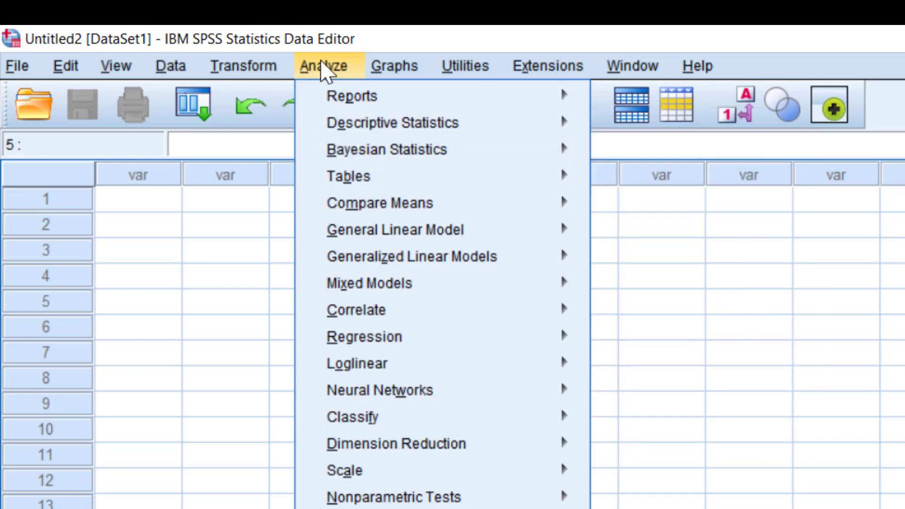
mouse_move(400, 80)
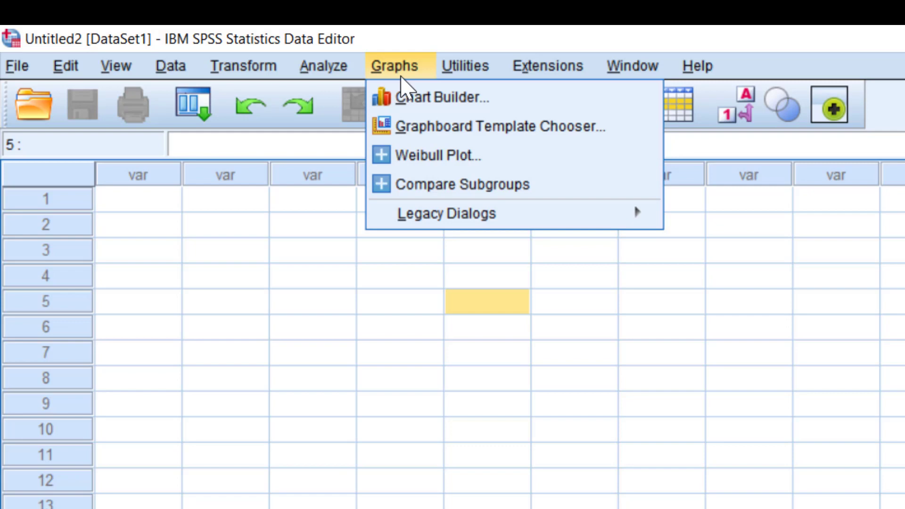
mouse_move(456, 70)
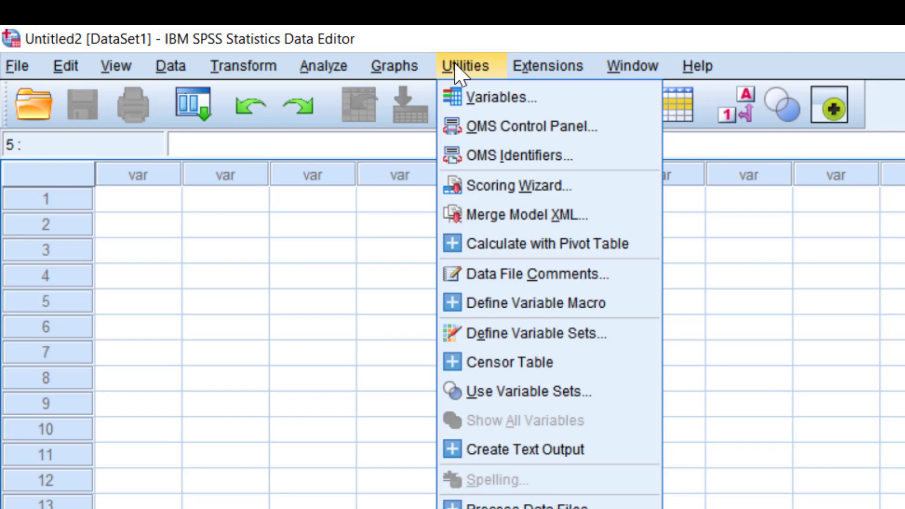
left_click(632, 66)
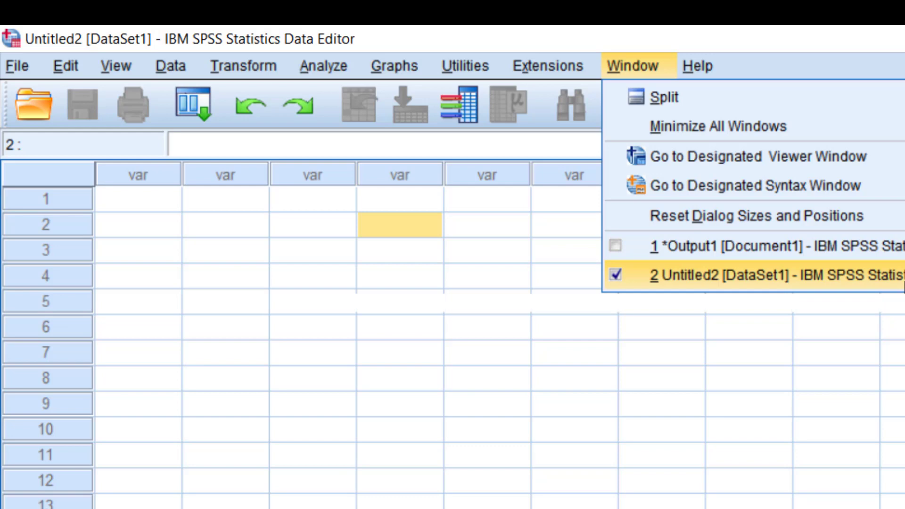
key("1")
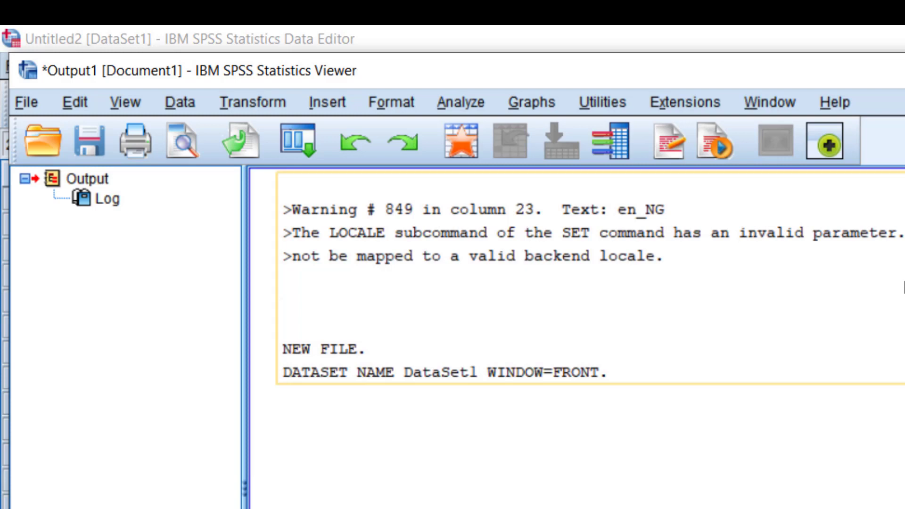
left_click(767, 104)
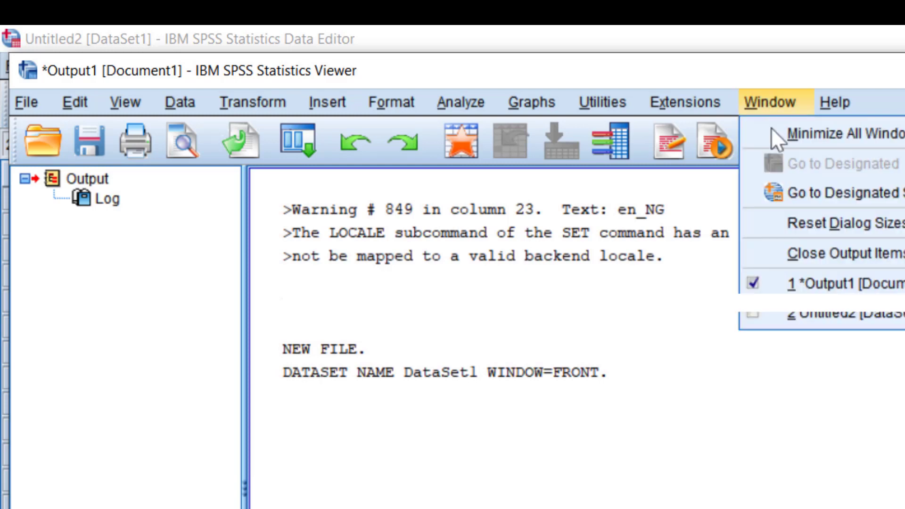
left_click(807, 315)
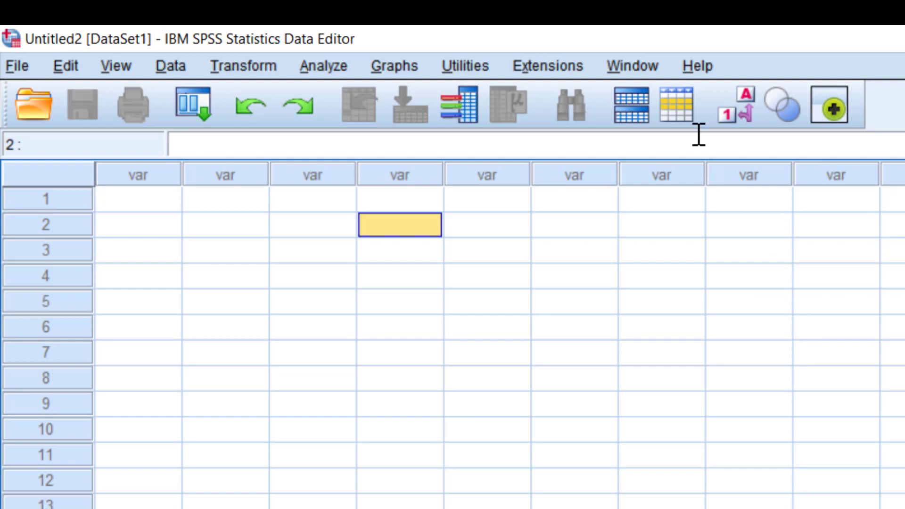
left_click(702, 69)
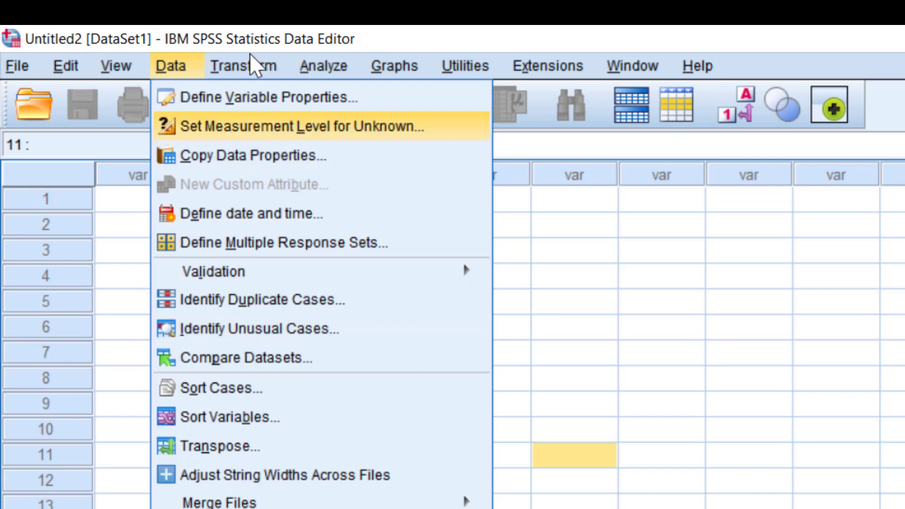
mouse_move(251, 55)
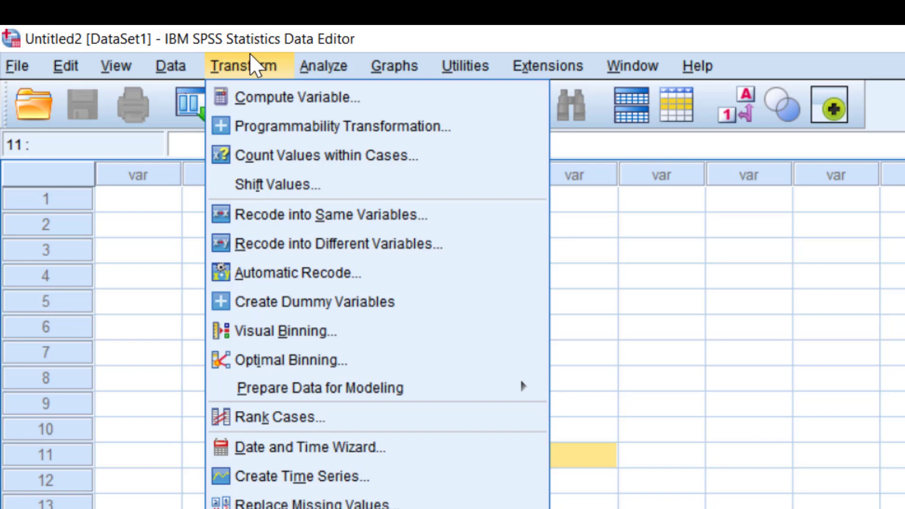
key("Down")
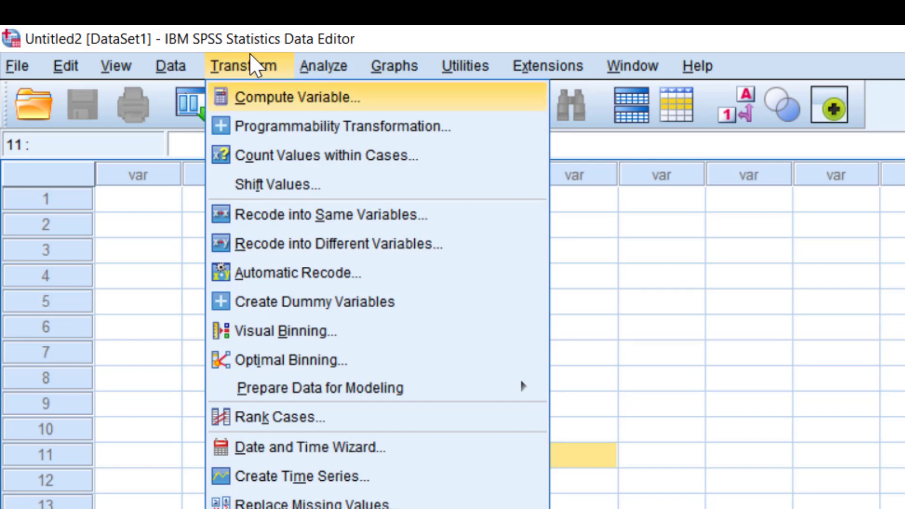
key("Down")
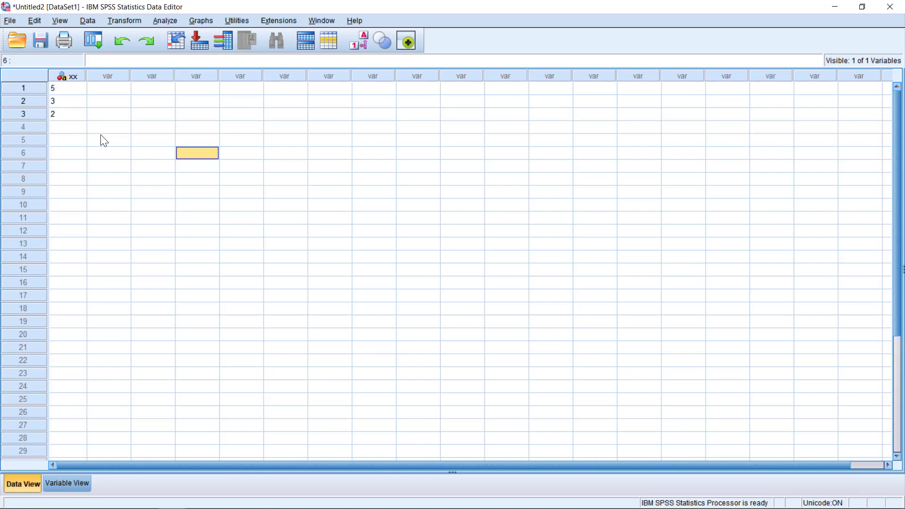
- Set up Descriptive Statistics > Frequencies for variable xx and paste it as syntax
left_click(166, 21)
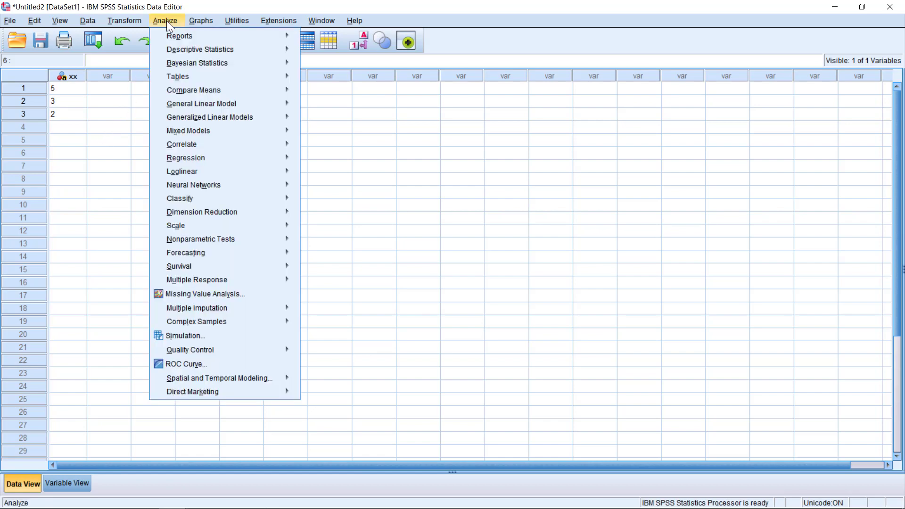
key("Down")
key("Down")
key("Right")
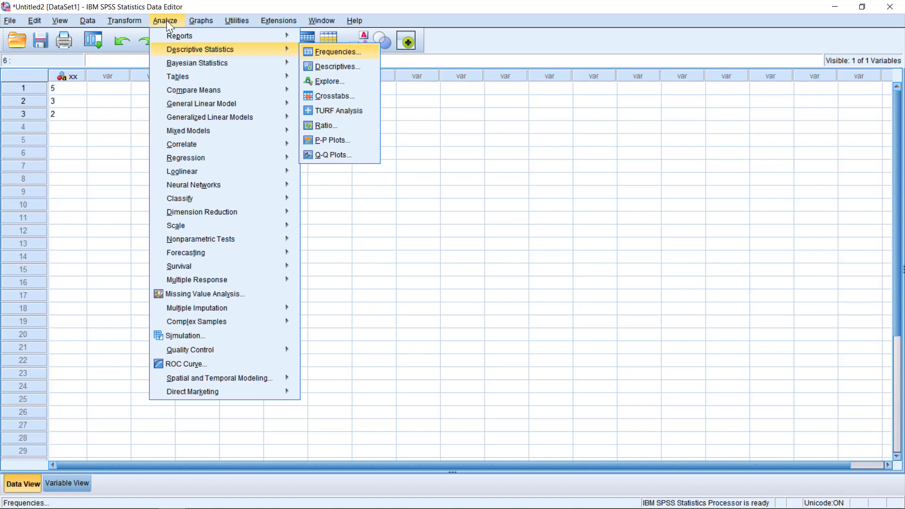
key("Return")
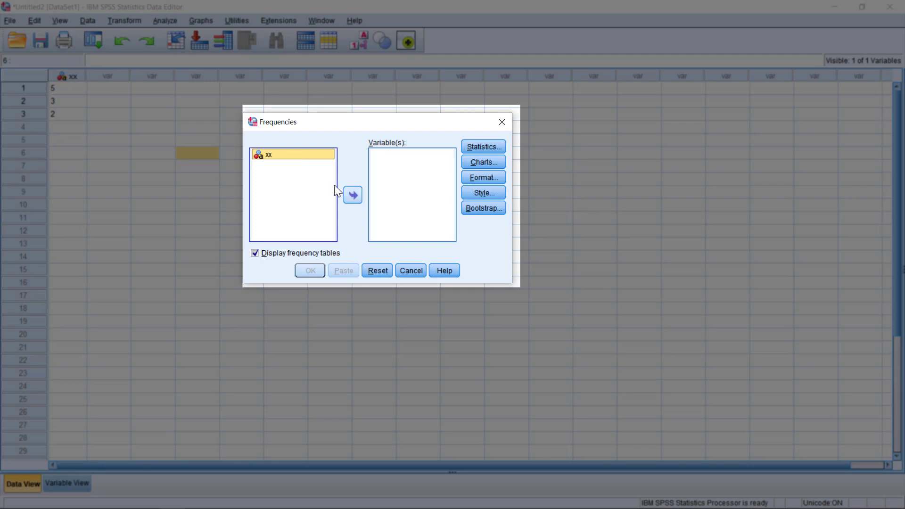
left_click(353, 195)
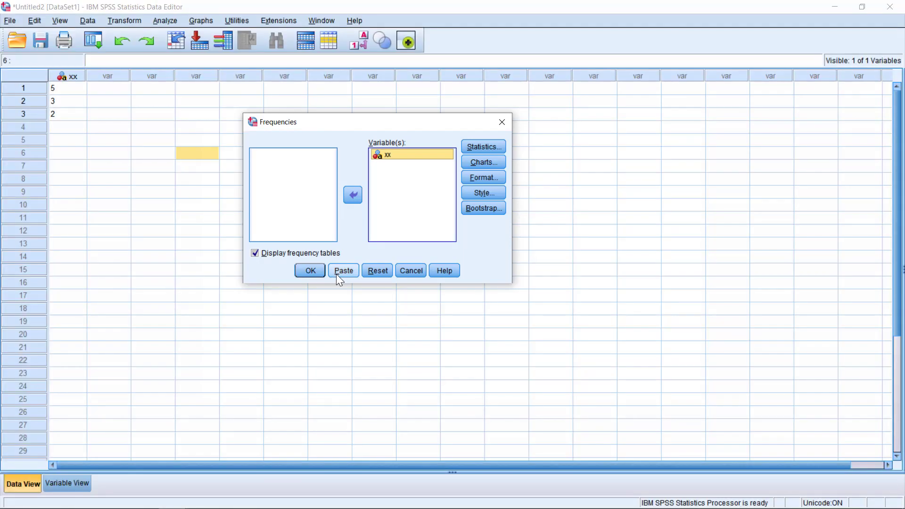
left_click(337, 273)
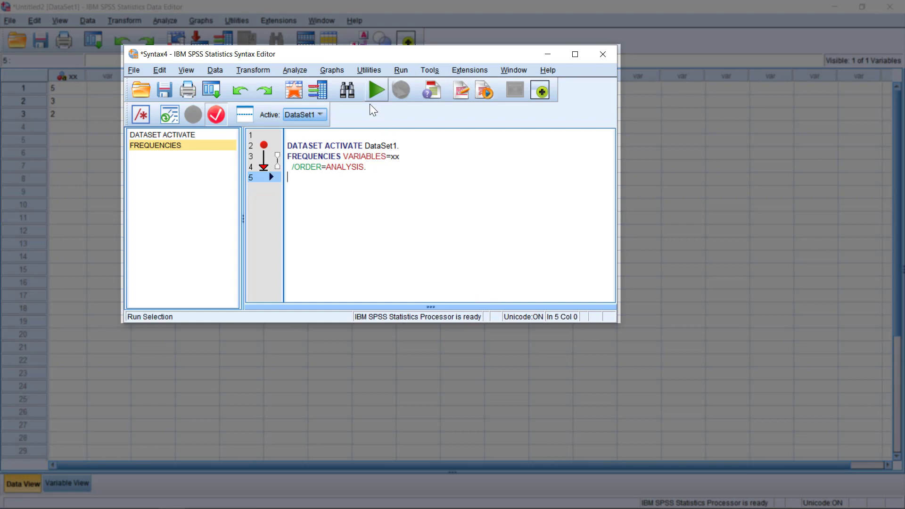
- Run all the syntax and bring up the Output Viewer's xx frequency table
left_click(400, 70)
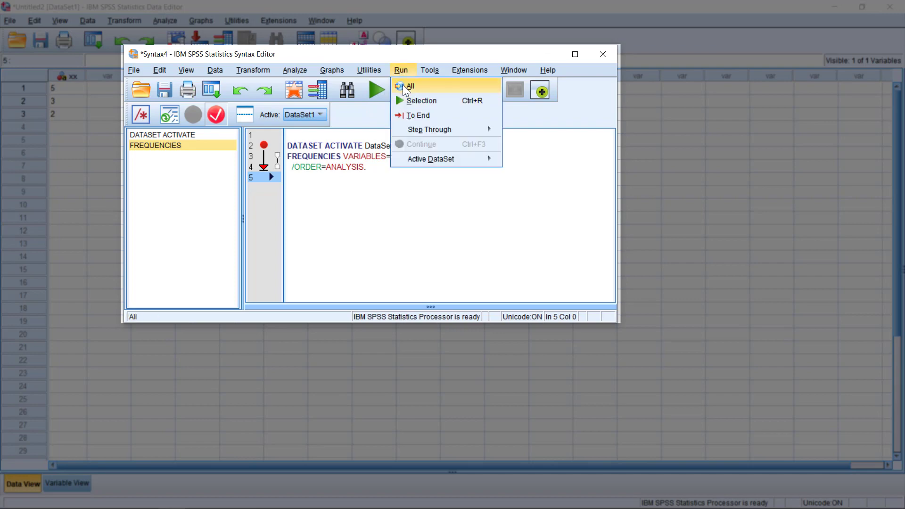
left_click(402, 86)
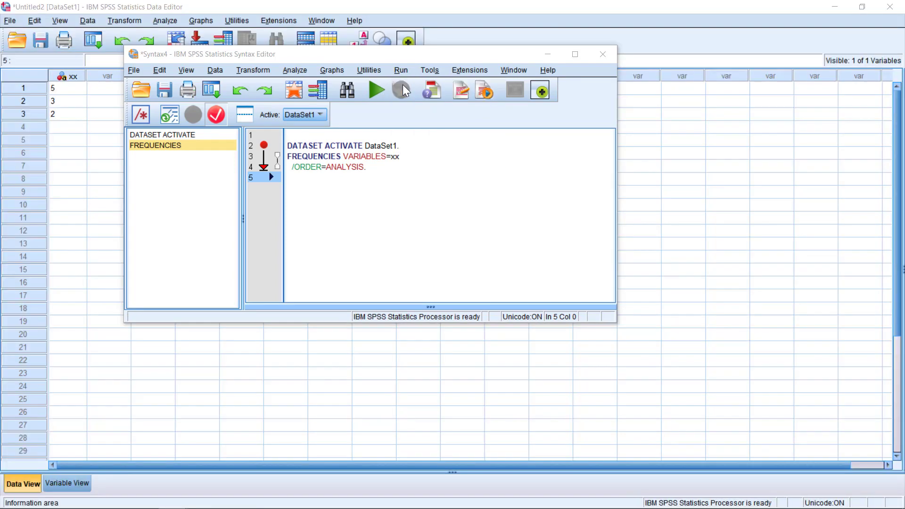
mouse_move(174, 497)
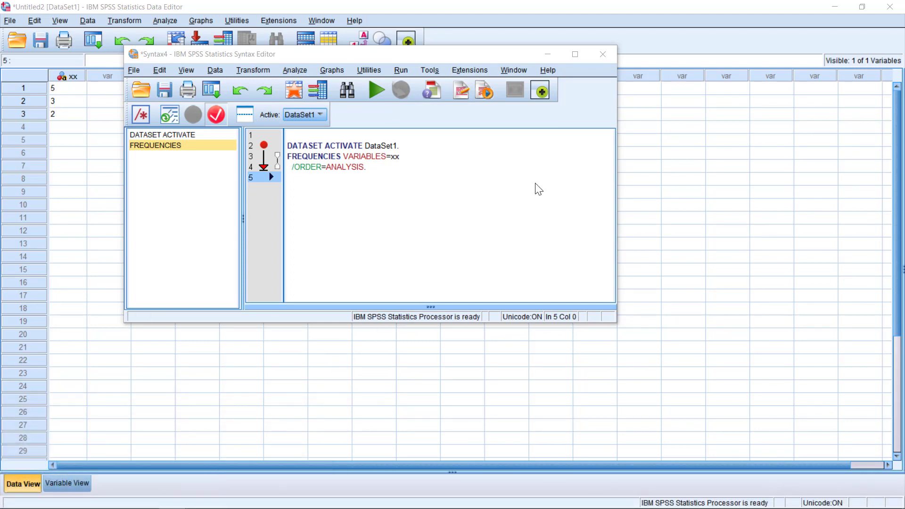
key("ctrl+r")
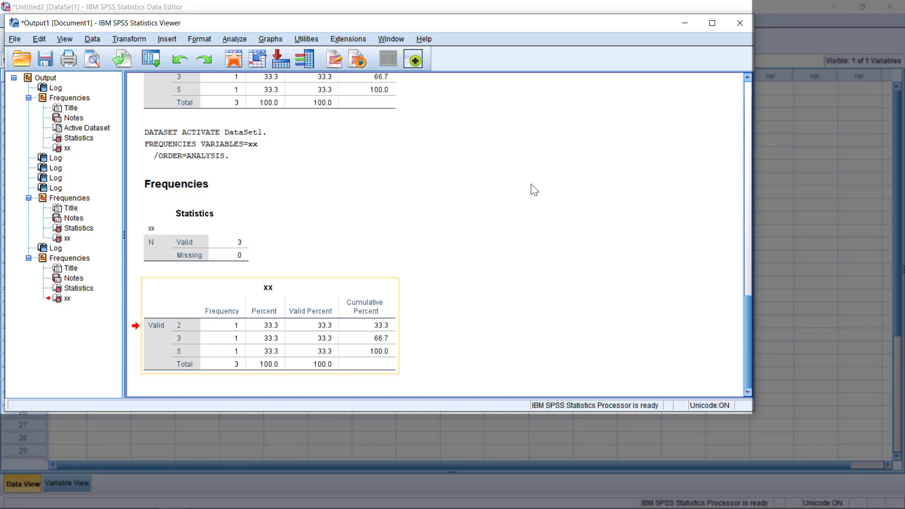
- Select the last Frequencies node in the Output Viewer's outline pane
left_click(62, 261)
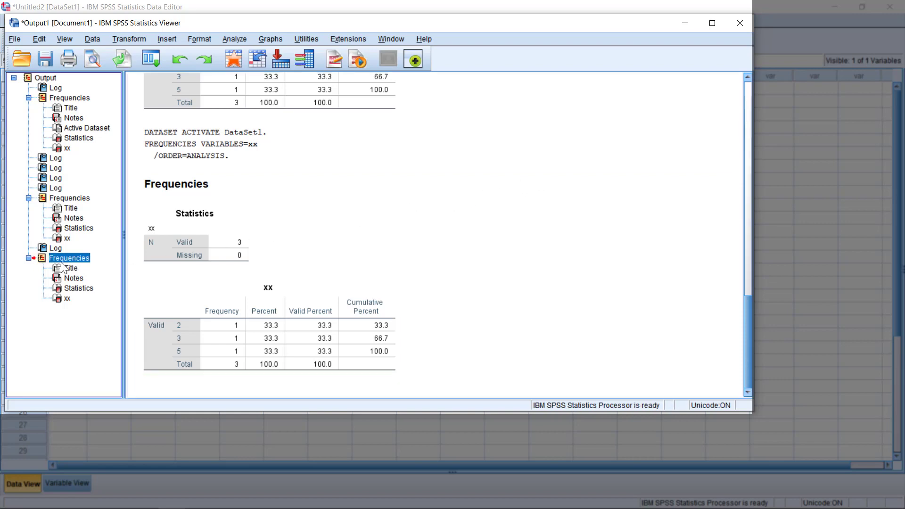